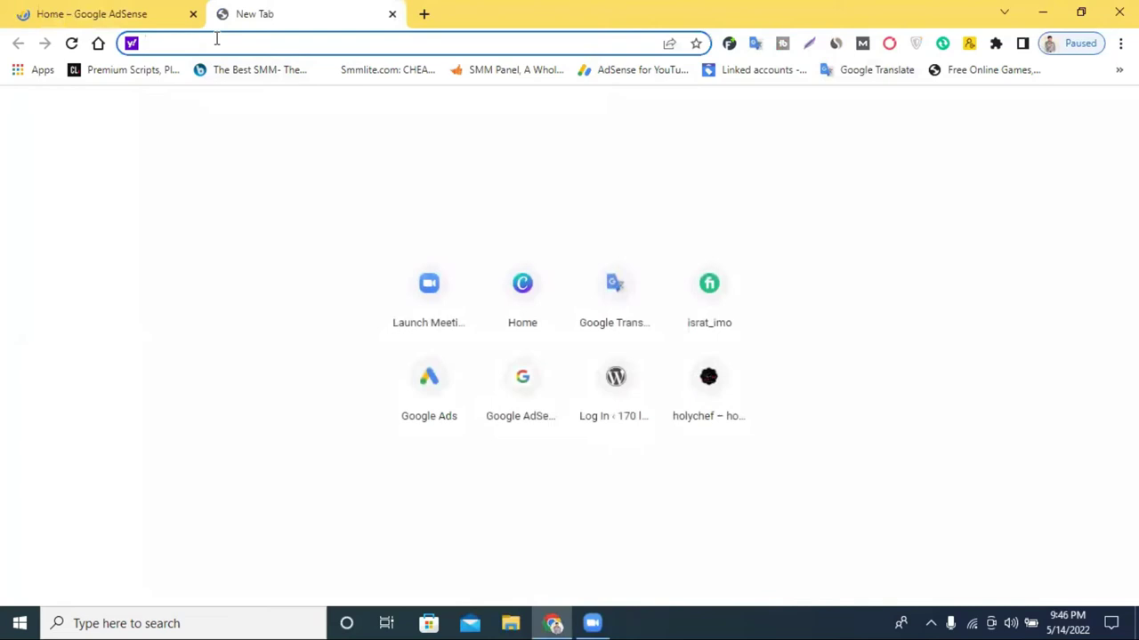
Load google.com/adsense in the second tab, trimming the extra path from the URL.
{"action": "type", "text": "e "}
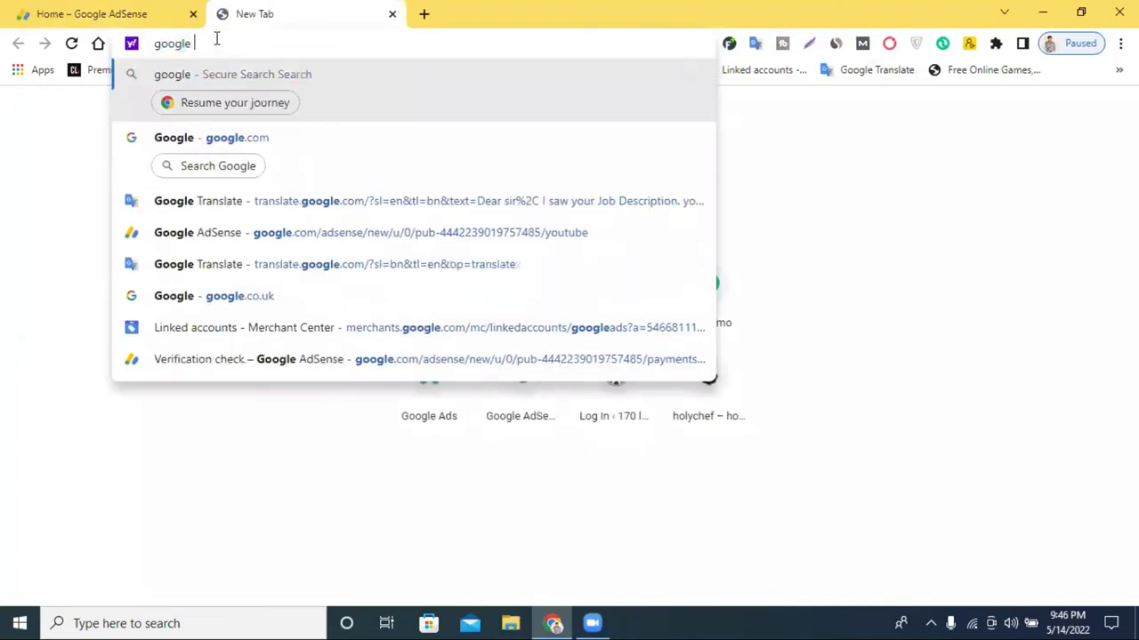
{"action": "type", "text": ".c"}
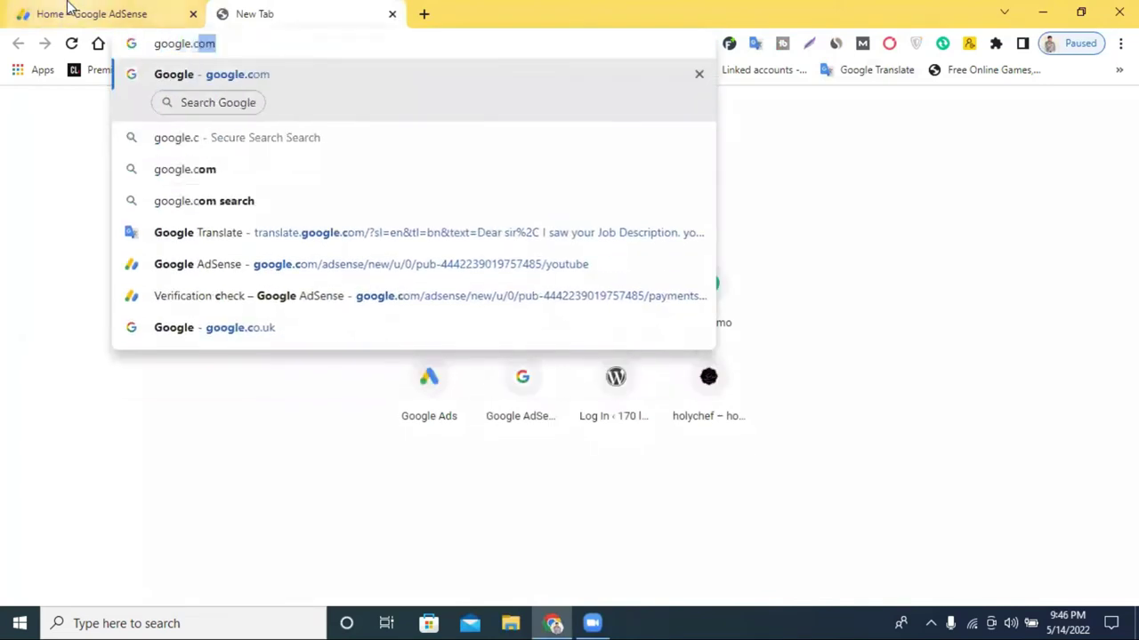
{"action": "type", "text": "om/a"}
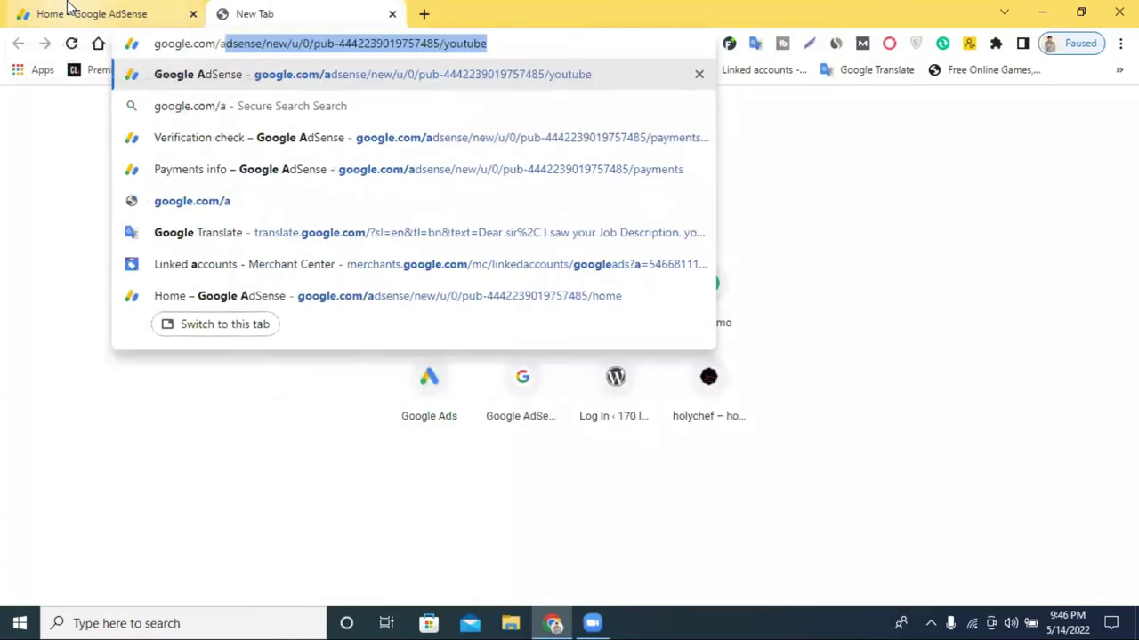
{"action": "type", "text": "dsense/new/u/0/pub-4442239019757485/youtube"}
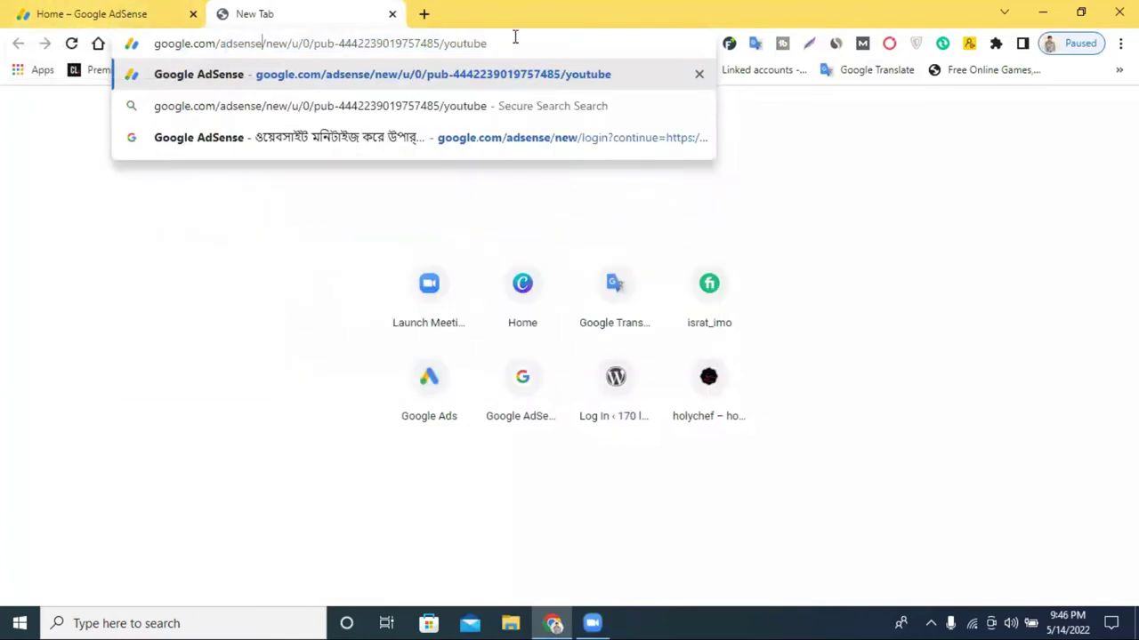
{"action": "left_click_drag", "start_coordinate": [315, 62], "coordinate": [261, 53]}
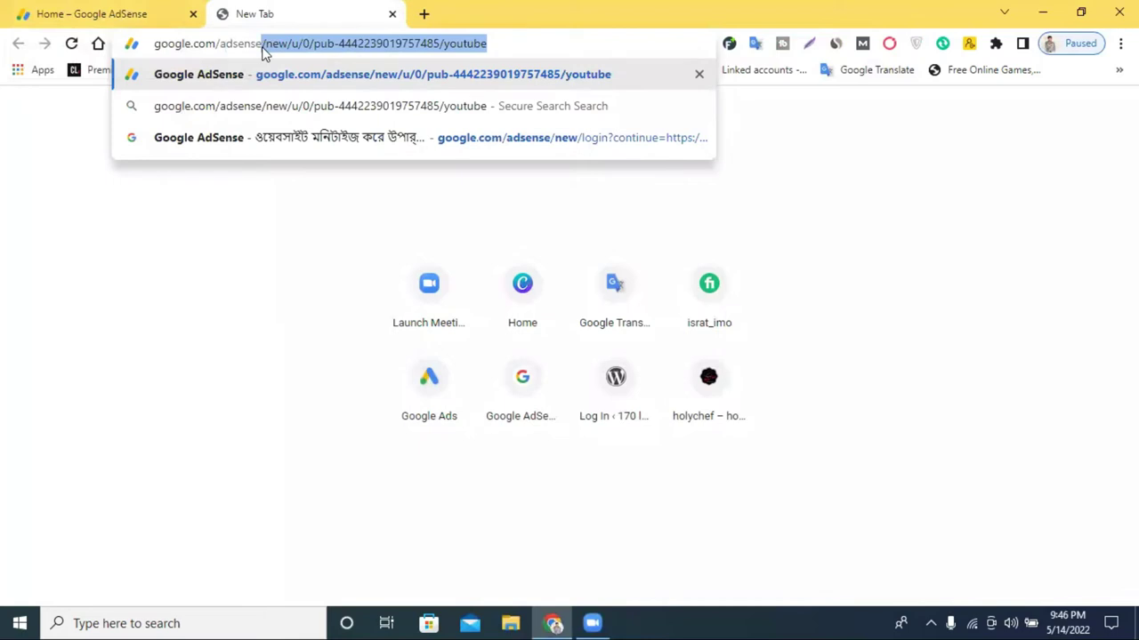
{"action": "key", "text": "BackSpace"}
{"action": "key", "text": "Return"}
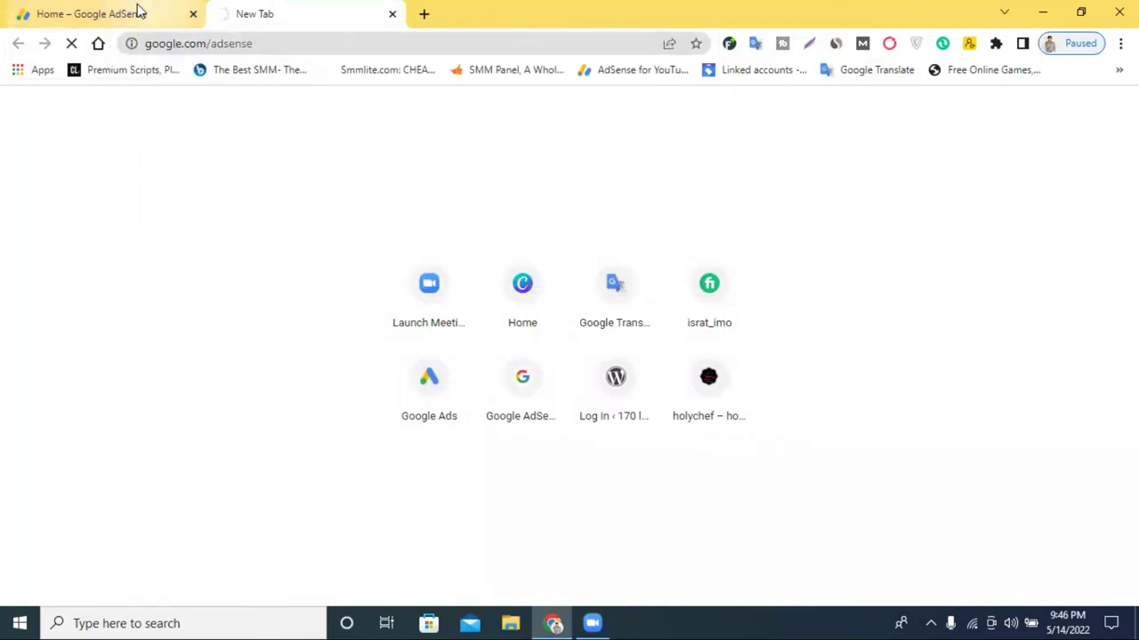
Return to the AdSense Home dashboard and take Action on the payments-on-hold address notice.
{"action": "left_click", "coordinate": [138, 12]}
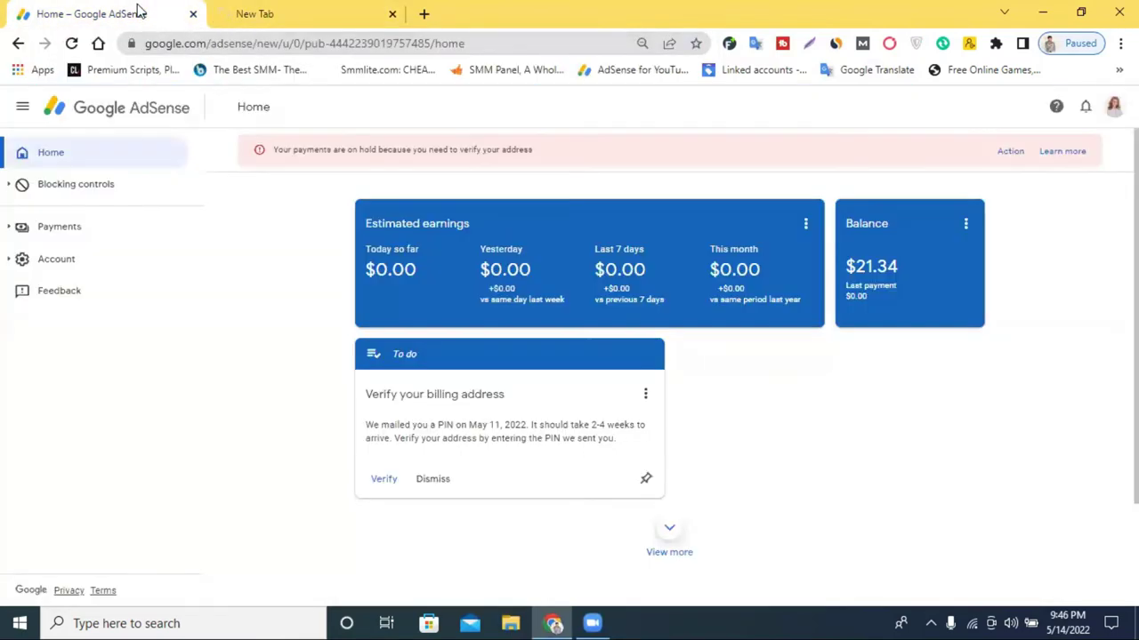
{"action": "left_click", "coordinate": [214, 11]}
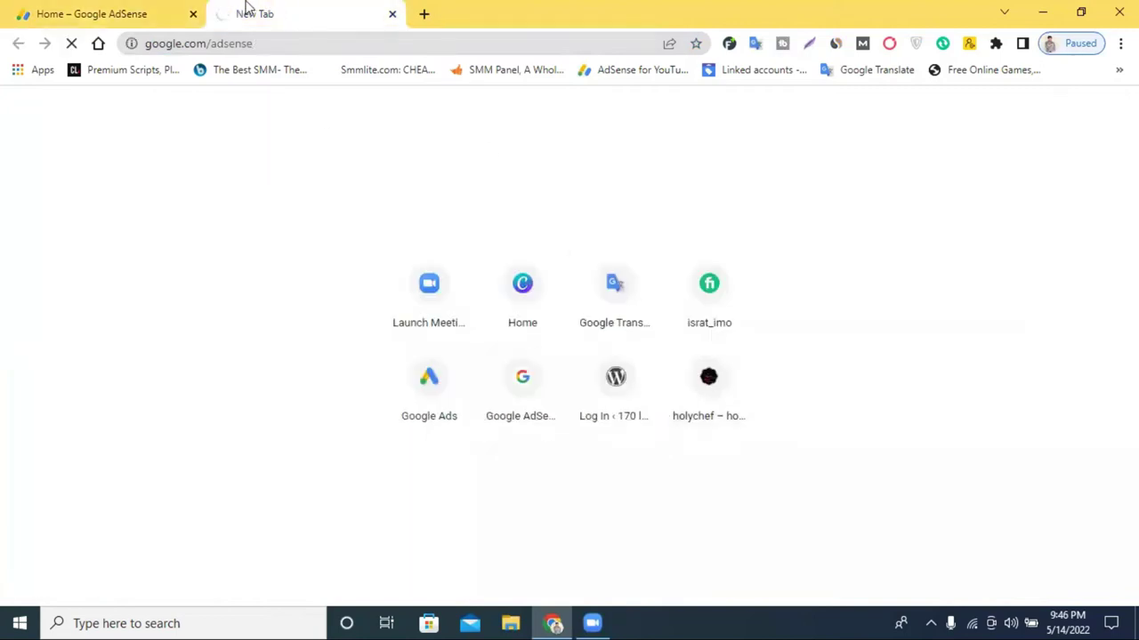
{"action": "left_click", "coordinate": [172, 7]}
{"action": "scroll", "coordinate": [854, 294], "scroll_direction": "down", "scroll_amount": 2}
{"action": "scroll", "coordinate": [869, 317], "scroll_direction": "up", "scroll_amount": 2}
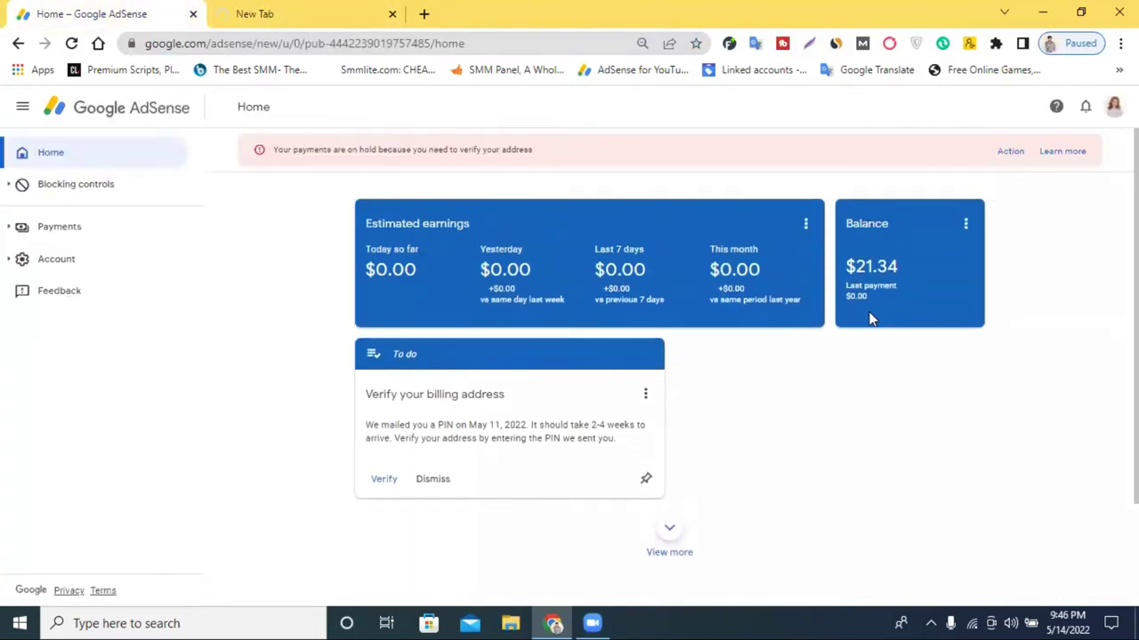
{"action": "left_click", "coordinate": [1012, 153]}
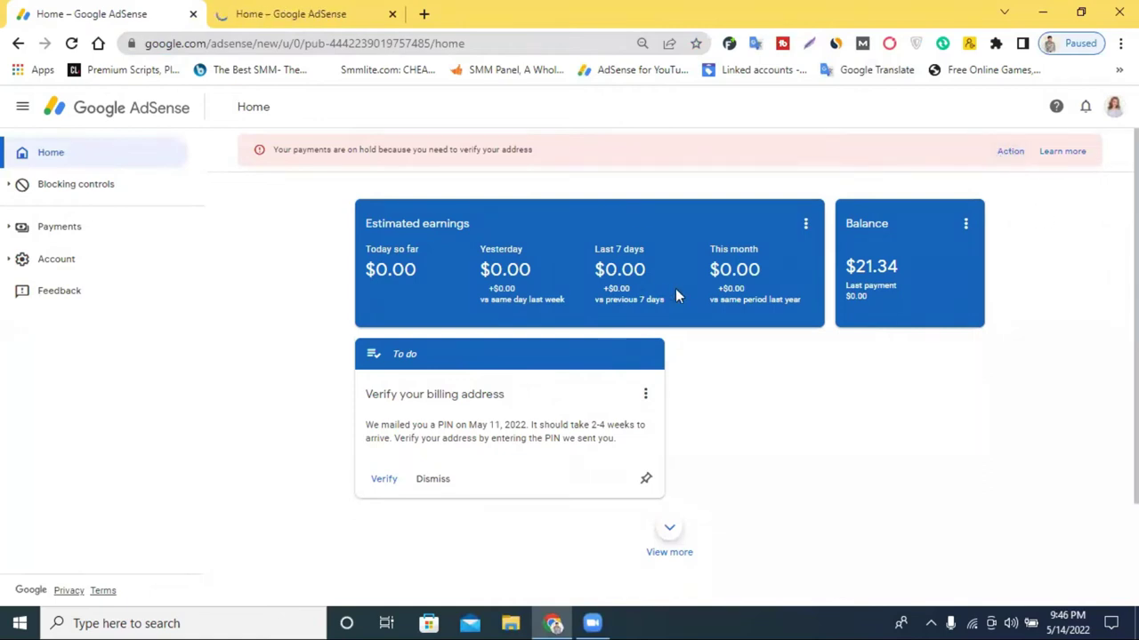
{"action": "scroll", "coordinate": [760, 277], "scroll_direction": "down", "scroll_amount": 1}
{"action": "scroll", "coordinate": [739, 311], "scroll_direction": "up", "scroll_amount": 1}
{"action": "left_click", "coordinate": [1009, 153]}
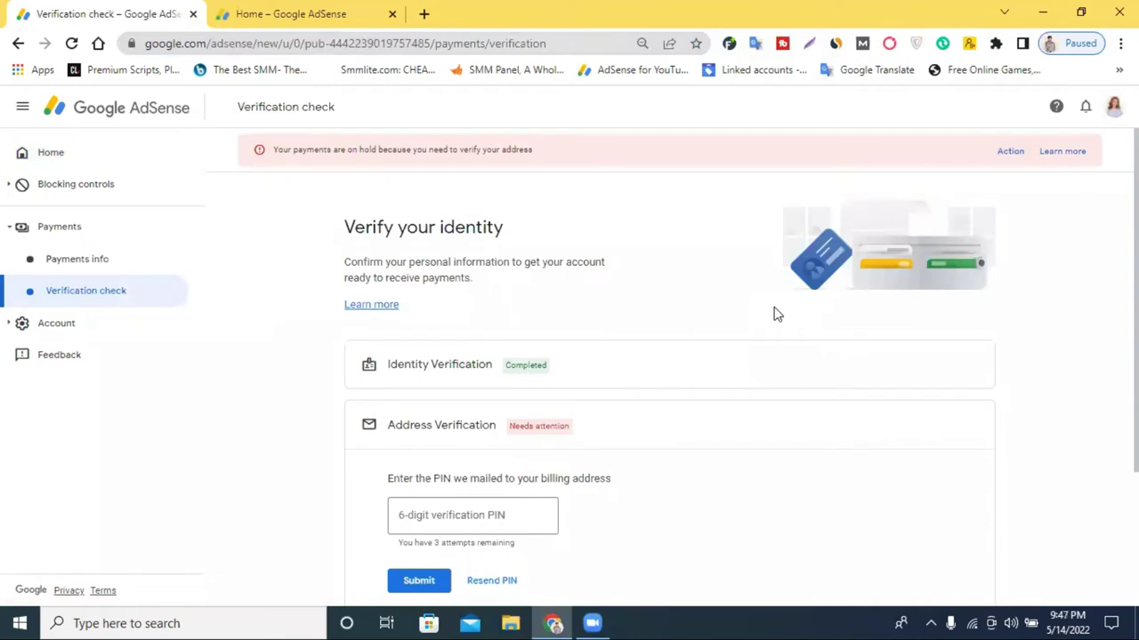
Review Address Verification: the 6-digit PIN field, the May 11, 2022 sent date, and the mailing address.
{"action": "scroll", "coordinate": [780, 418], "scroll_direction": "down", "scroll_amount": 3}
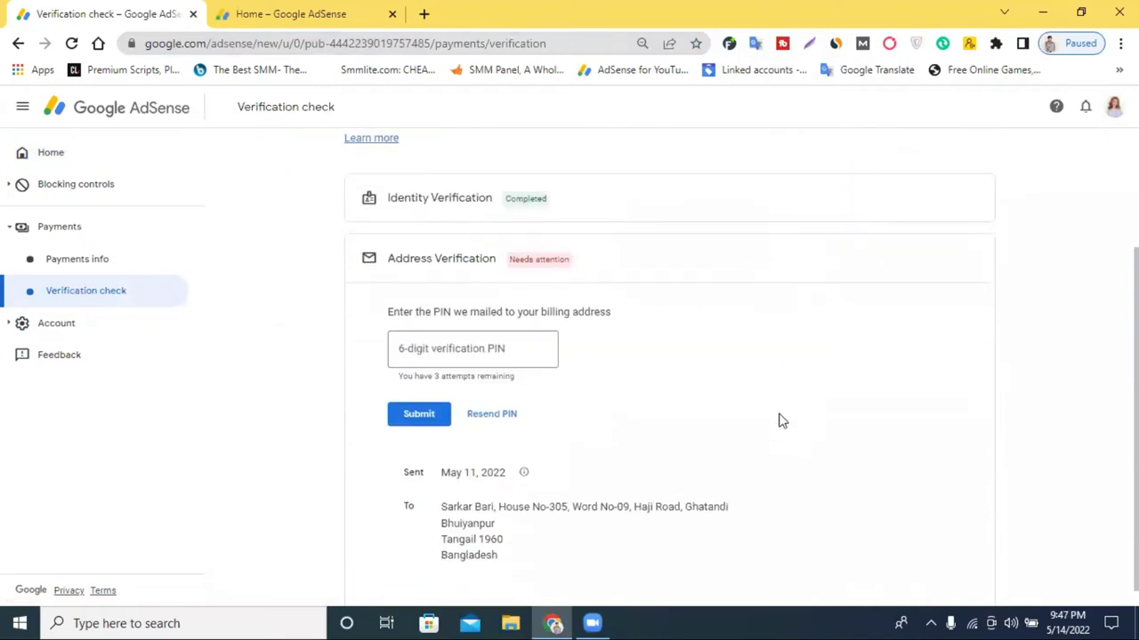
{"action": "scroll", "coordinate": [698, 392], "scroll_direction": "up", "scroll_amount": 3}
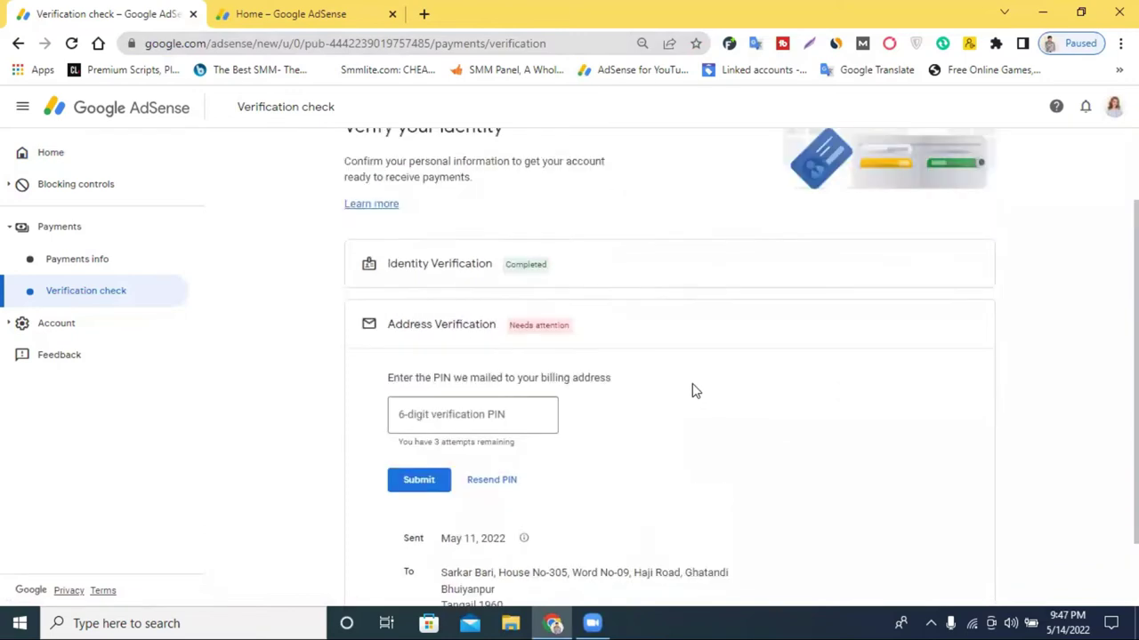
{"action": "scroll", "coordinate": [694, 391], "scroll_direction": "down", "scroll_amount": 1}
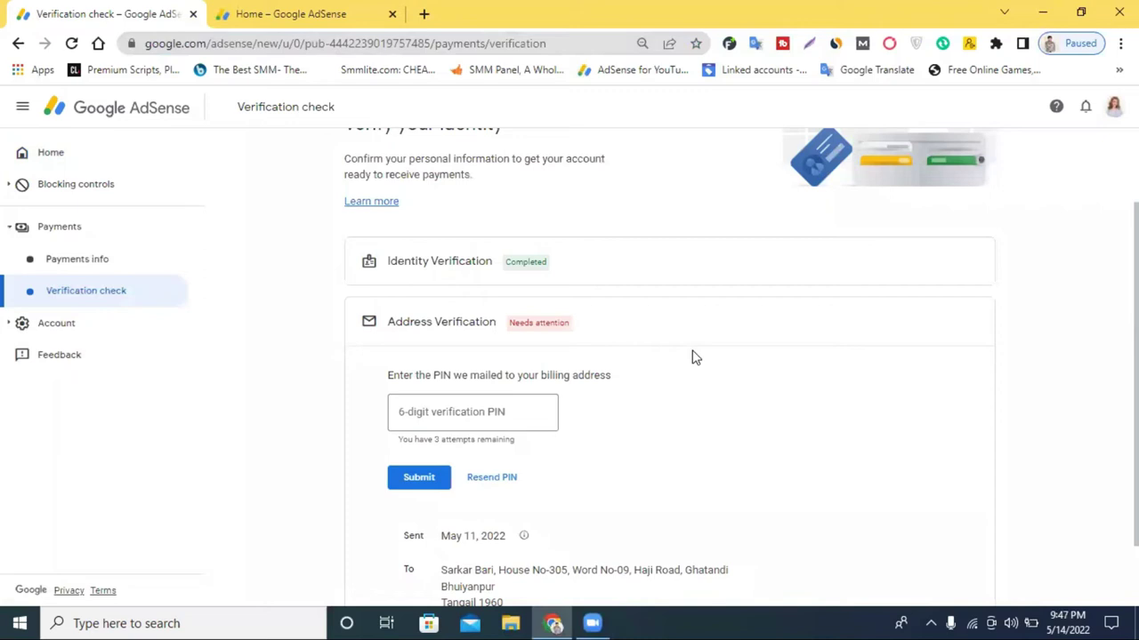
{"action": "scroll", "coordinate": [703, 354], "scroll_direction": "up", "scroll_amount": 1}
{"action": "scroll", "coordinate": [703, 354], "scroll_direction": "down", "scroll_amount": 2}
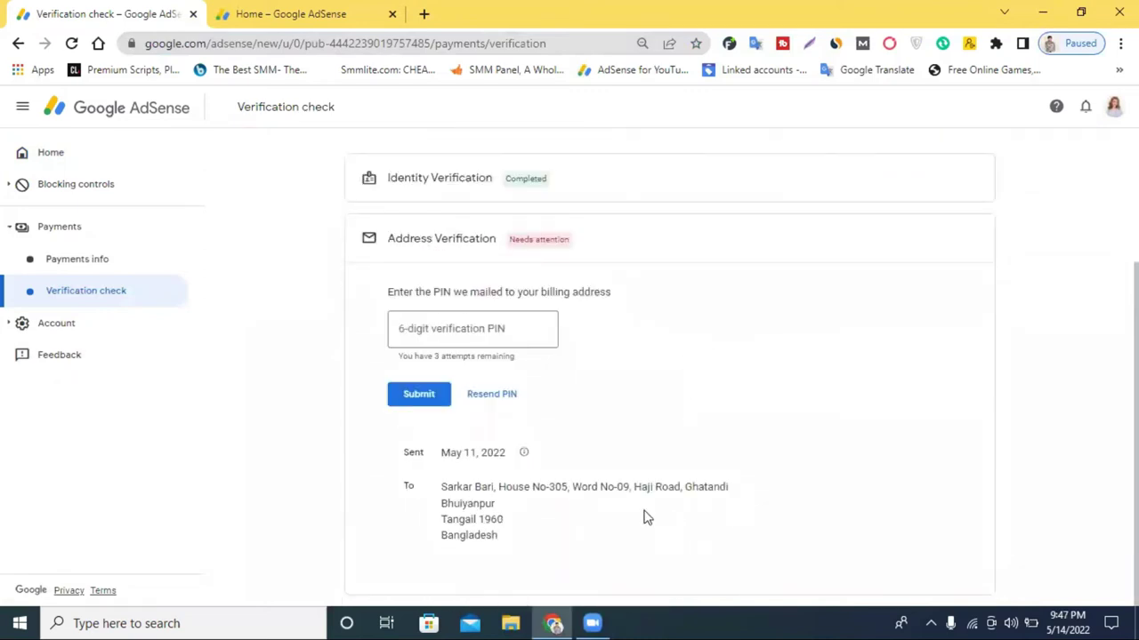
{"action": "left_click_drag", "start_coordinate": [460, 452], "coordinate": [478, 453]}
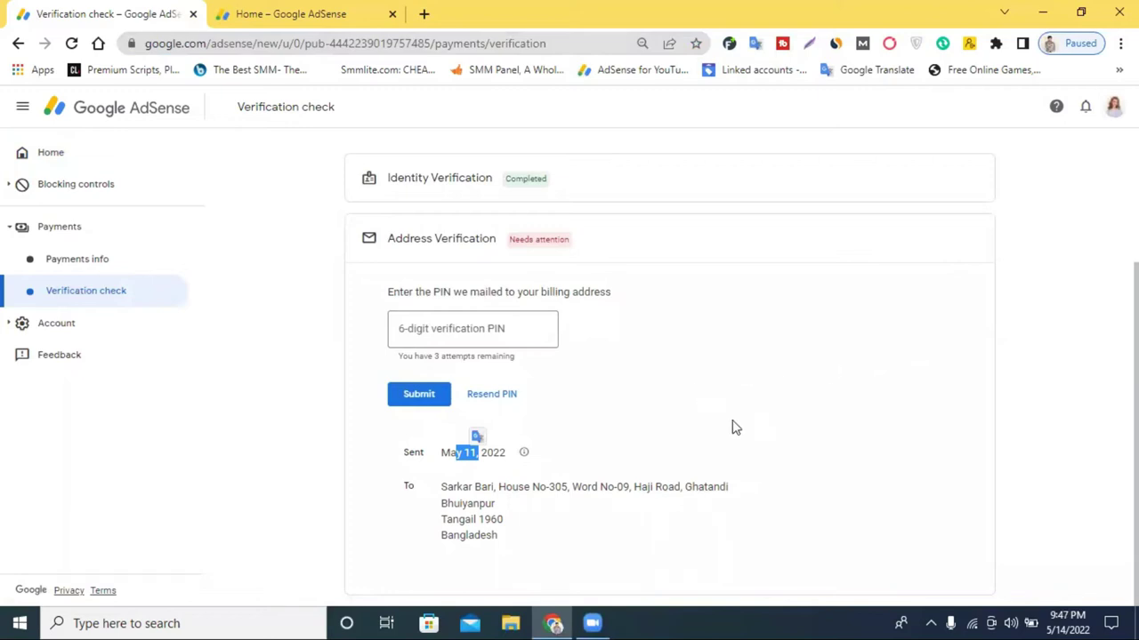
{"action": "scroll", "coordinate": [732, 428], "scroll_direction": "up", "scroll_amount": 2}
{"action": "scroll", "coordinate": [732, 427], "scroll_direction": "down", "scroll_amount": 2}
{"action": "scroll", "coordinate": [732, 428], "scroll_direction": "up", "scroll_amount": 1}
{"action": "scroll", "coordinate": [732, 428], "scroll_direction": "up", "scroll_amount": 2}
{"action": "scroll", "coordinate": [770, 422], "scroll_direction": "down", "scroll_amount": 2}
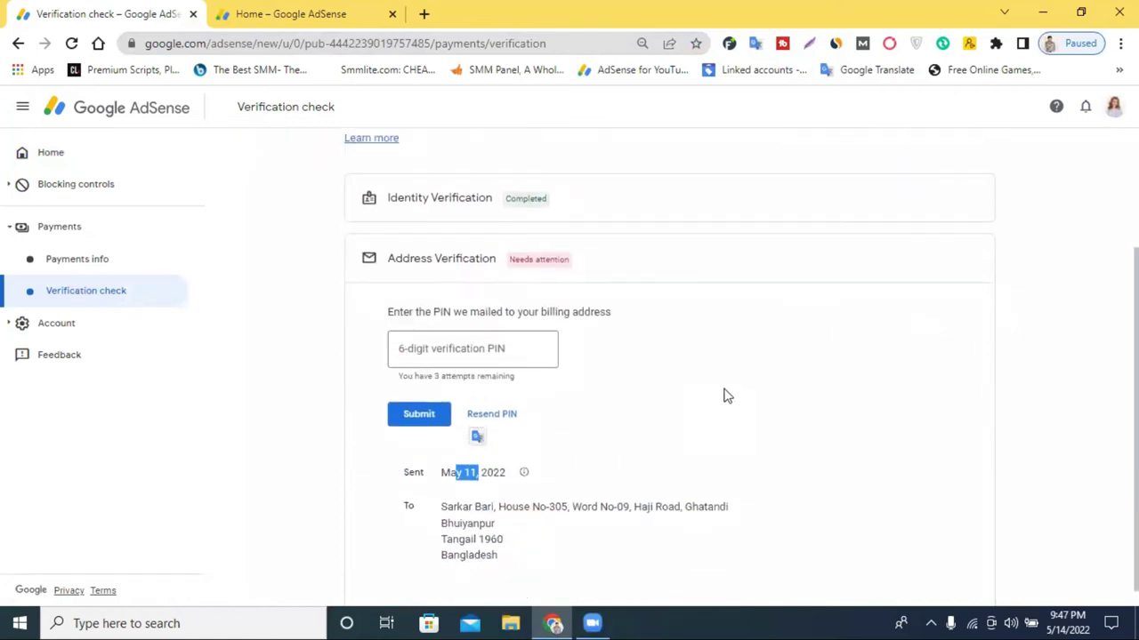
{"action": "left_click", "coordinate": [586, 383]}
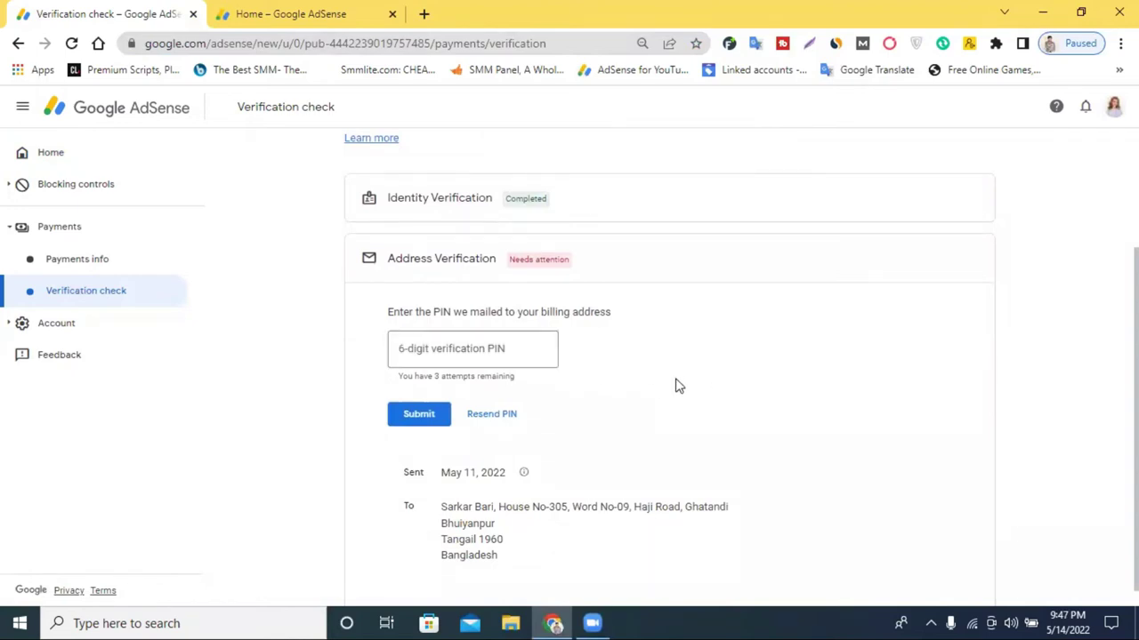
{"action": "scroll", "coordinate": [703, 425], "scroll_direction": "down", "scroll_amount": 1}
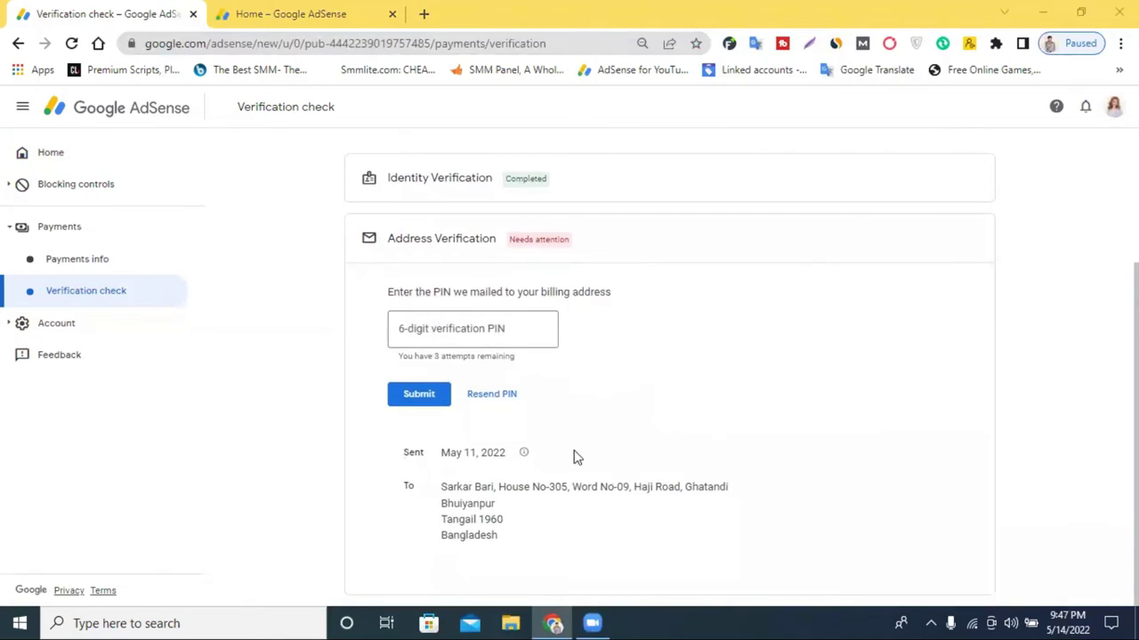
{"action": "triple_click", "coordinate": [485, 519]}
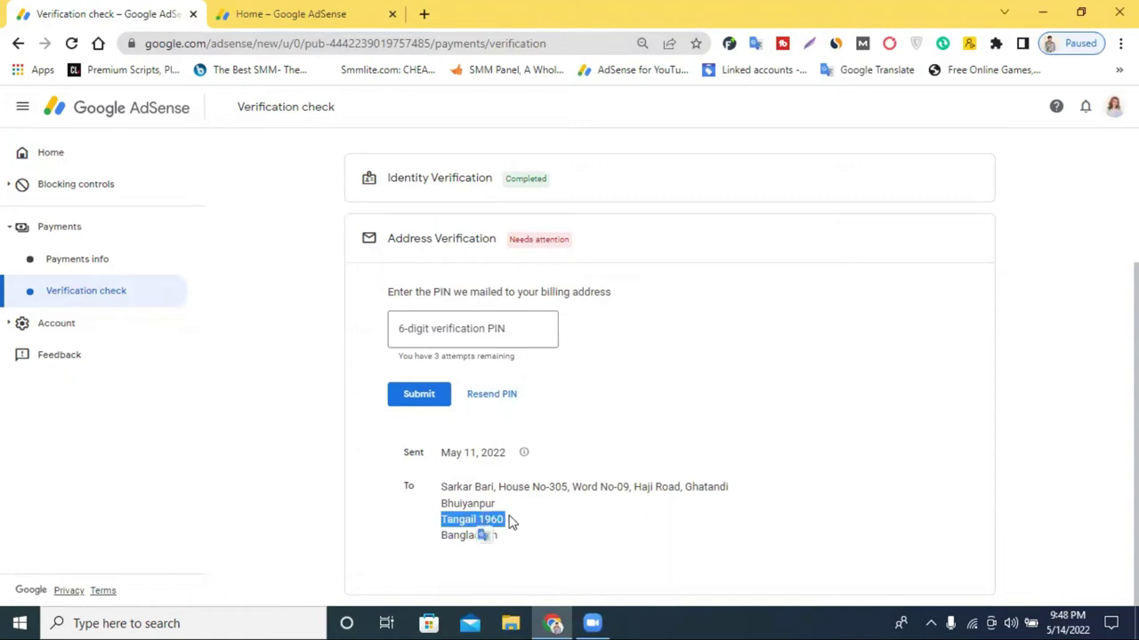
{"action": "left_click", "coordinate": [503, 519]}
{"action": "left_click_drag", "start_coordinate": [503, 519], "coordinate": [498, 504]}
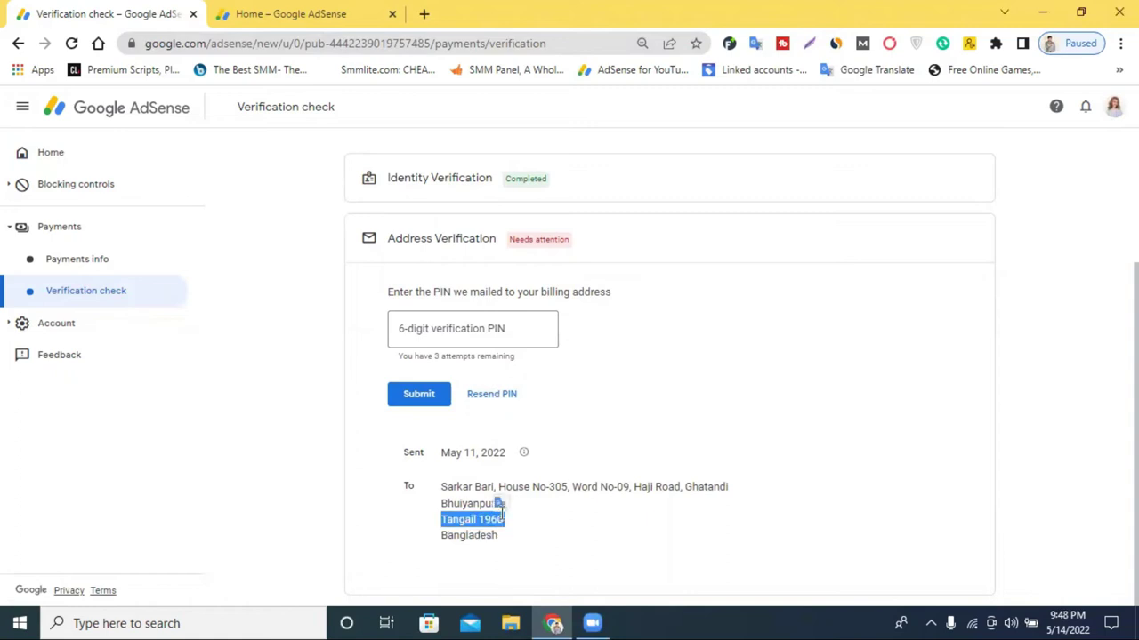
{"action": "left_click", "coordinate": [592, 516]}
{"action": "triple_click", "coordinate": [464, 519]}
{"action": "left_click", "coordinate": [489, 520]}
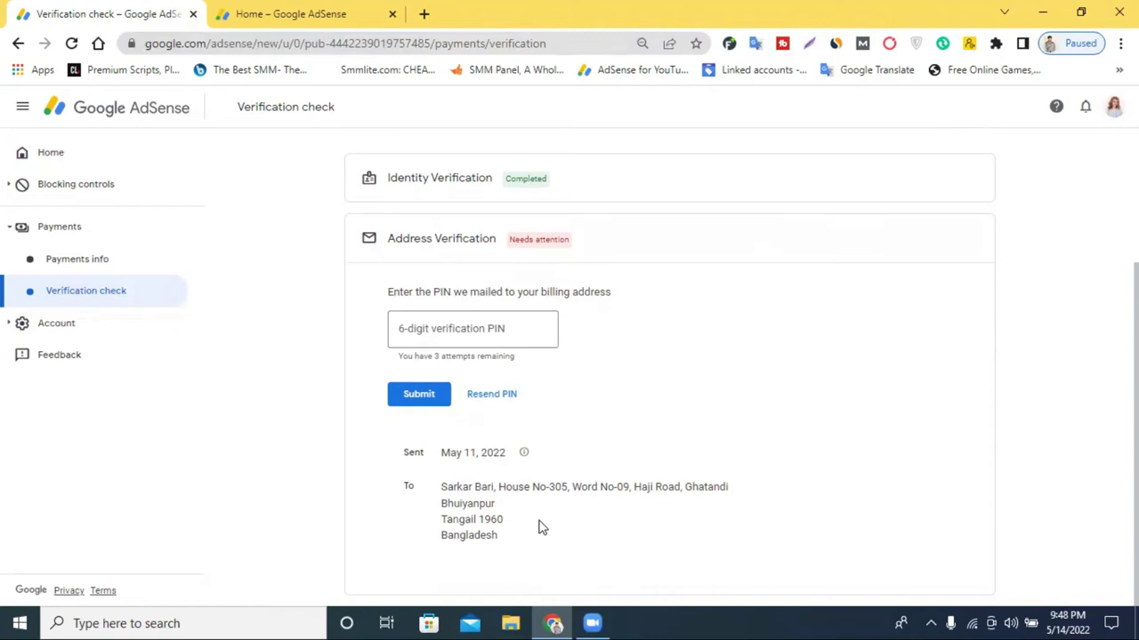
{"action": "scroll", "coordinate": [493, 242], "scroll_direction": "up", "scroll_amount": 2}
{"action": "scroll", "coordinate": [493, 242], "scroll_direction": "up", "scroll_amount": 1}
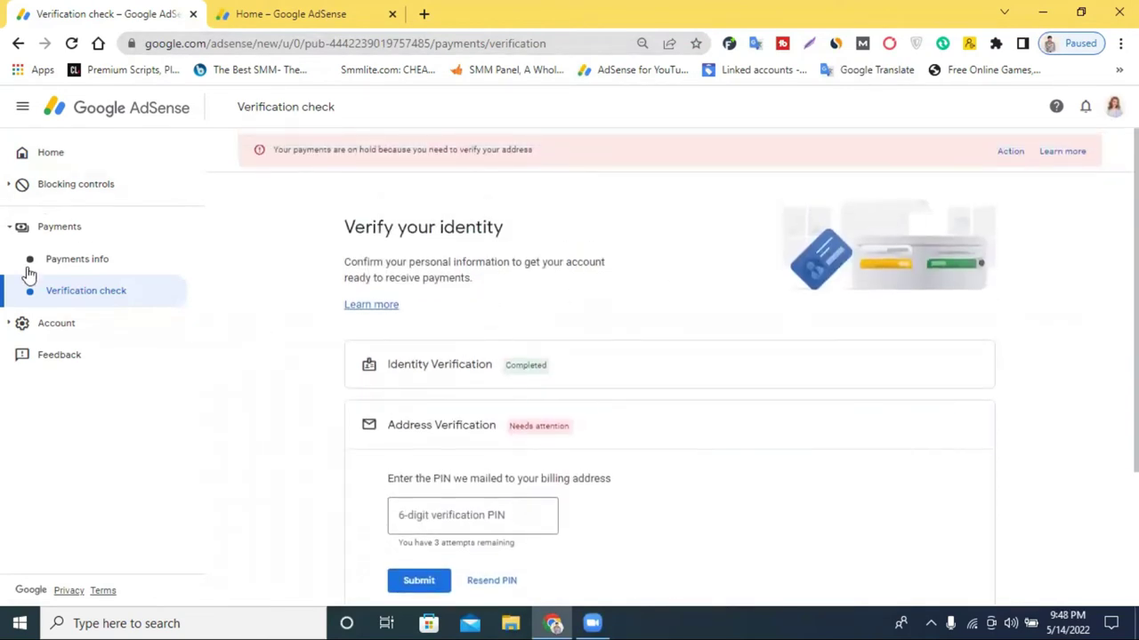
{"action": "scroll", "coordinate": [648, 436], "scroll_direction": "down", "scroll_amount": 1}
Enter the mailed six-digit verification PIN and submit it to complete Address Verification.
{"action": "left_click", "coordinate": [411, 436]}
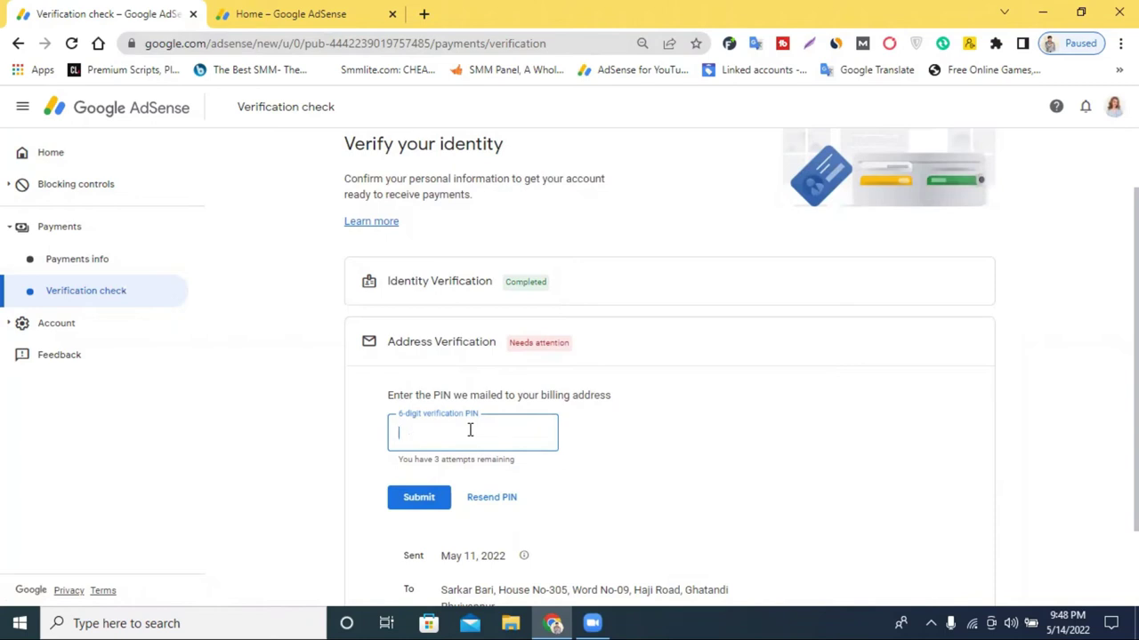
{"action": "type", "text": "35"}
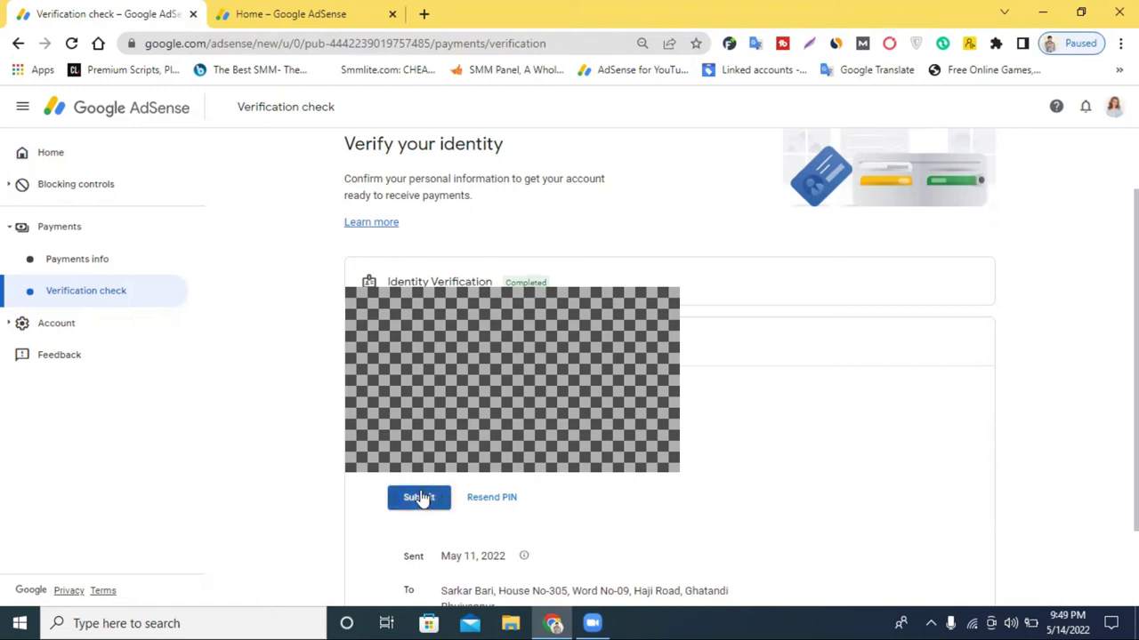
{"action": "scroll", "coordinate": [667, 374], "scroll_direction": "down", "scroll_amount": 1}
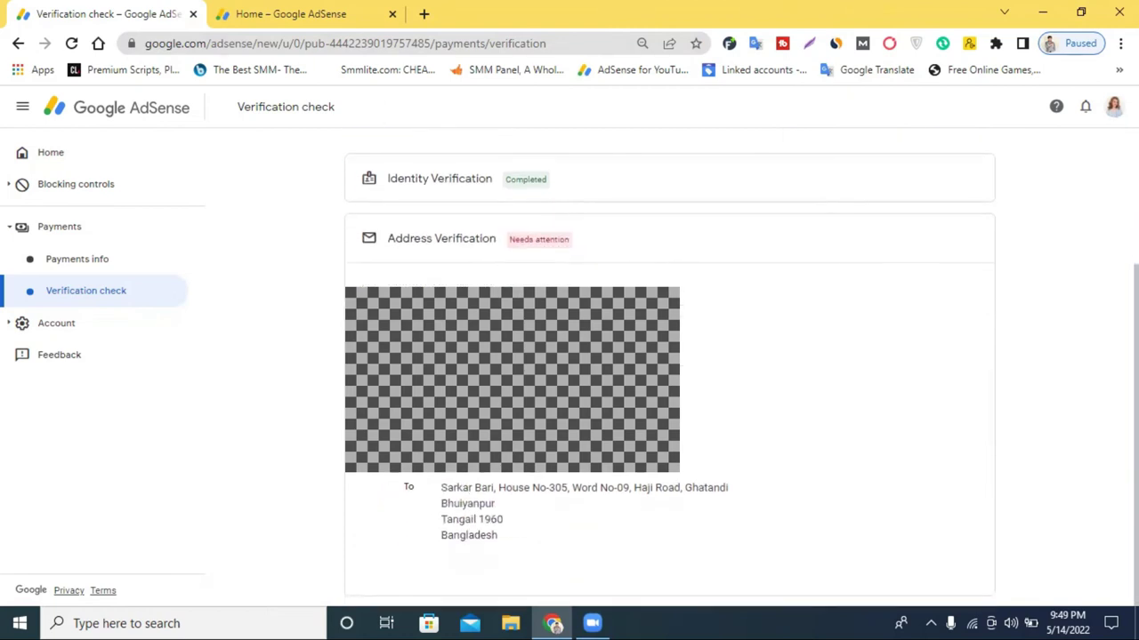
{"action": "scroll", "coordinate": [667, 374], "scroll_direction": "up", "scroll_amount": 1}
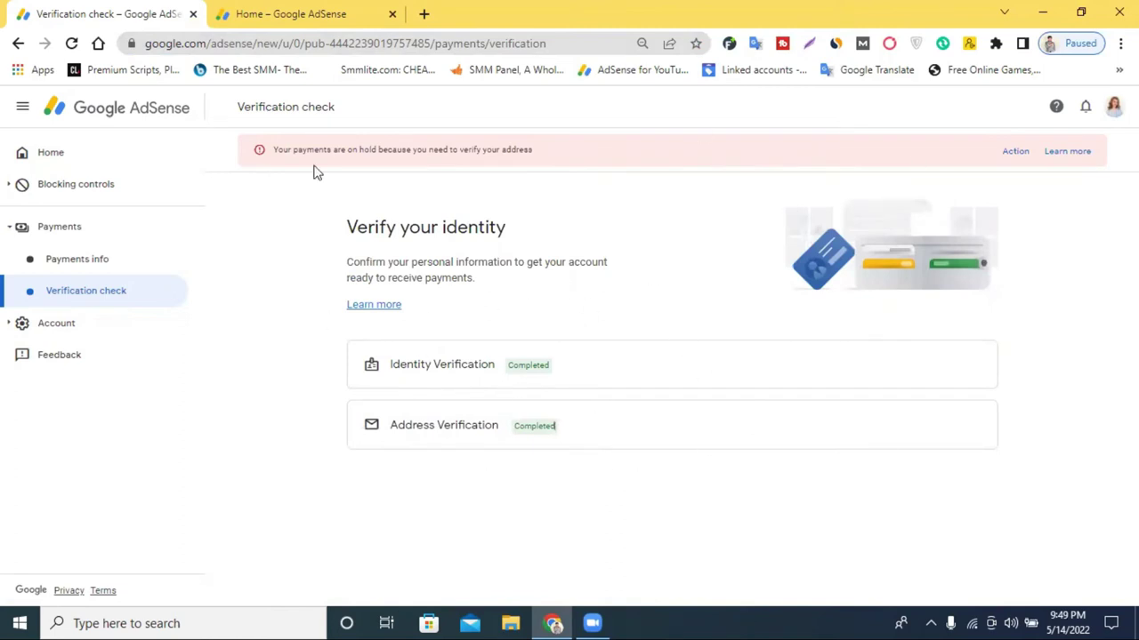
Reload to refresh verification, then review Payments info showing $21.34 of the $100.00 threshold.
{"action": "left_click", "coordinate": [73, 43]}
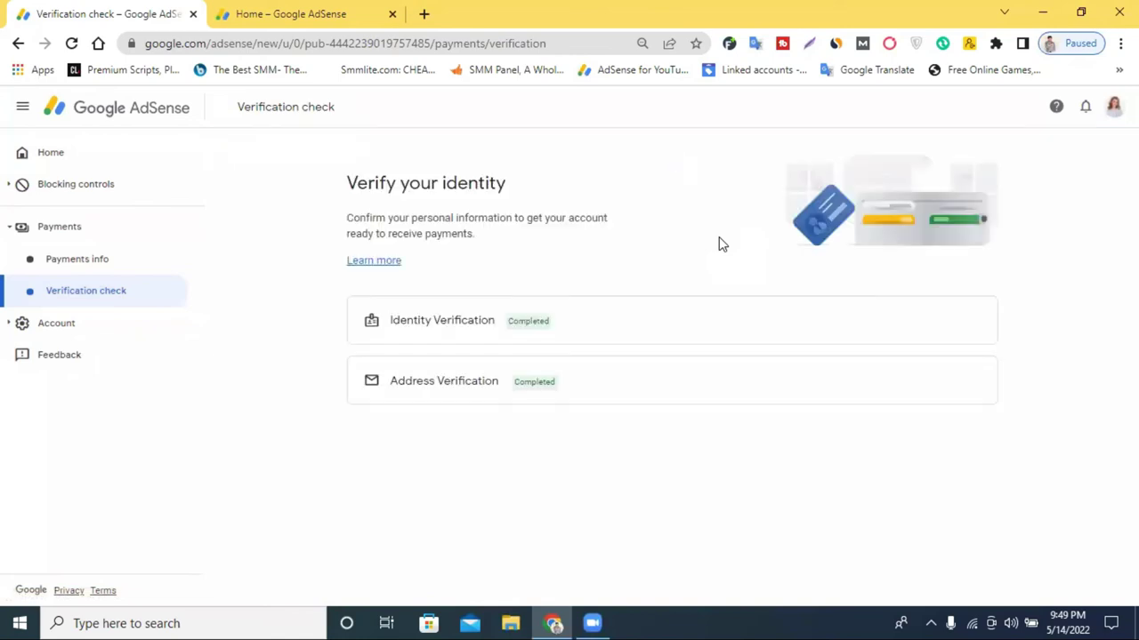
{"action": "left_click", "coordinate": [91, 268]}
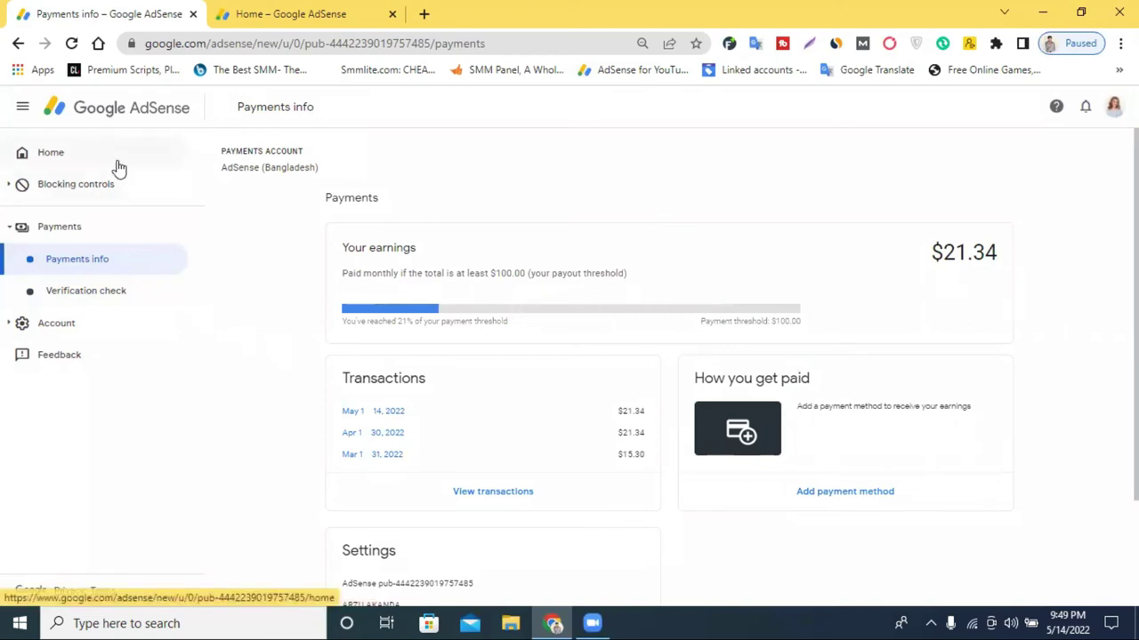
{"action": "scroll", "coordinate": [776, 362], "scroll_direction": "down", "scroll_amount": 3}
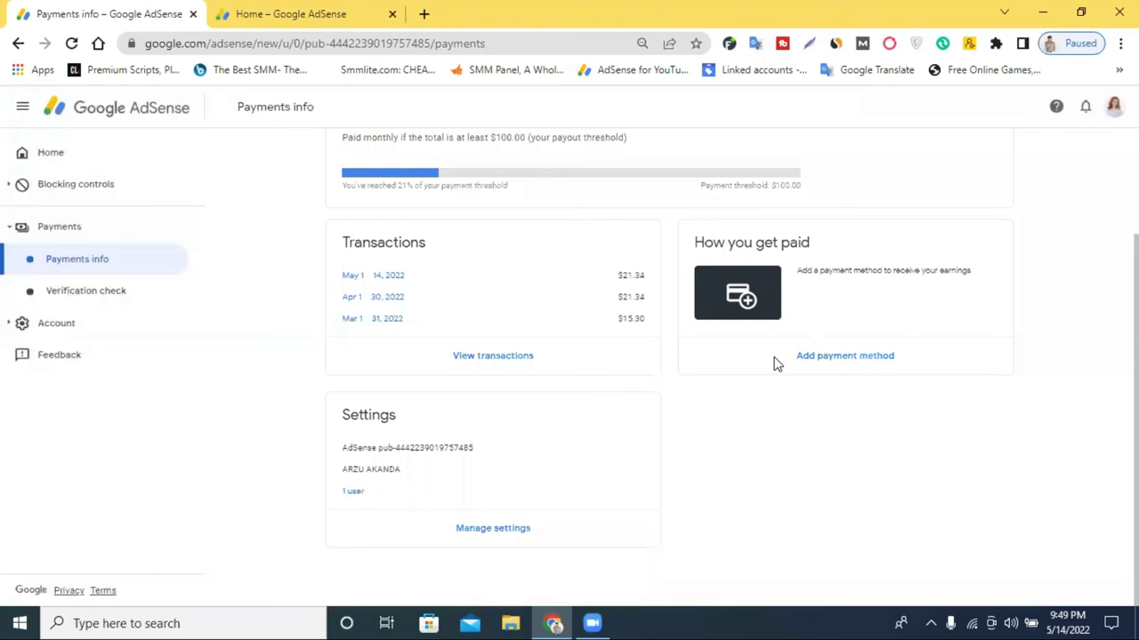
{"action": "scroll", "coordinate": [788, 374], "scroll_direction": "up", "scroll_amount": 2}
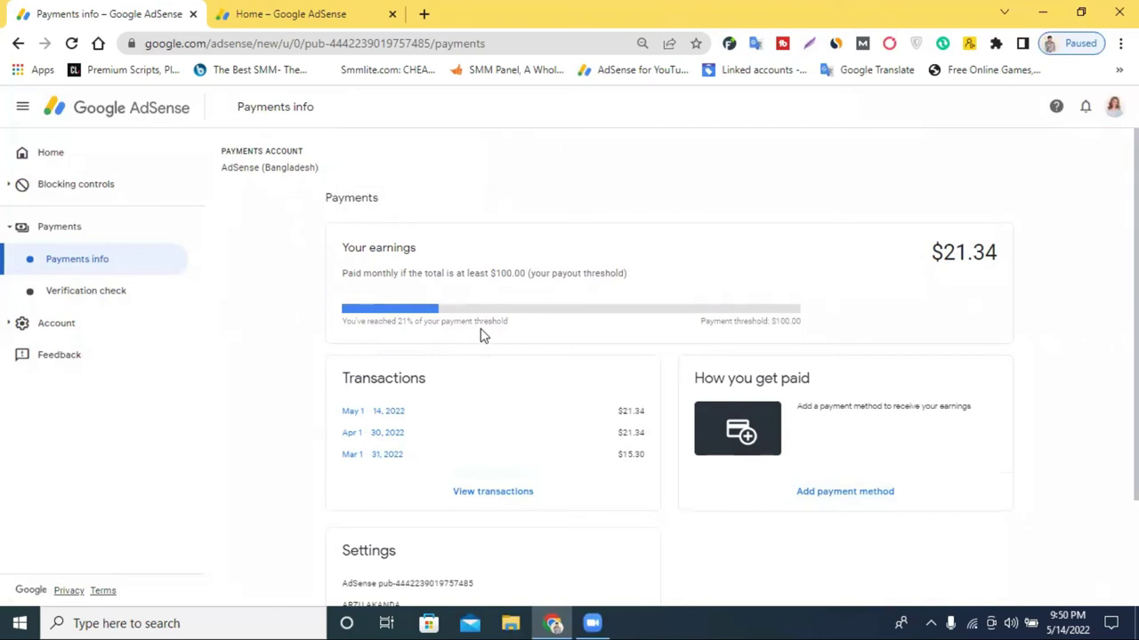
Revisit Verification check, then review the Home dashboard cards with the $21.34 balance and no hold notice.
{"action": "left_click", "coordinate": [86, 292]}
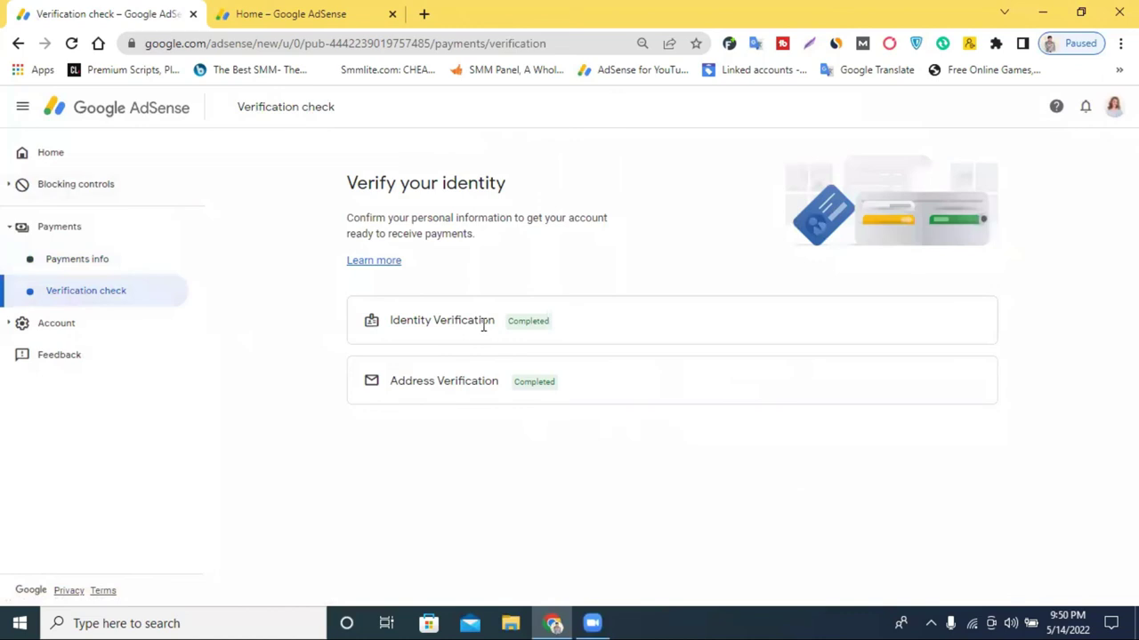
{"action": "left_click", "coordinate": [48, 156]}
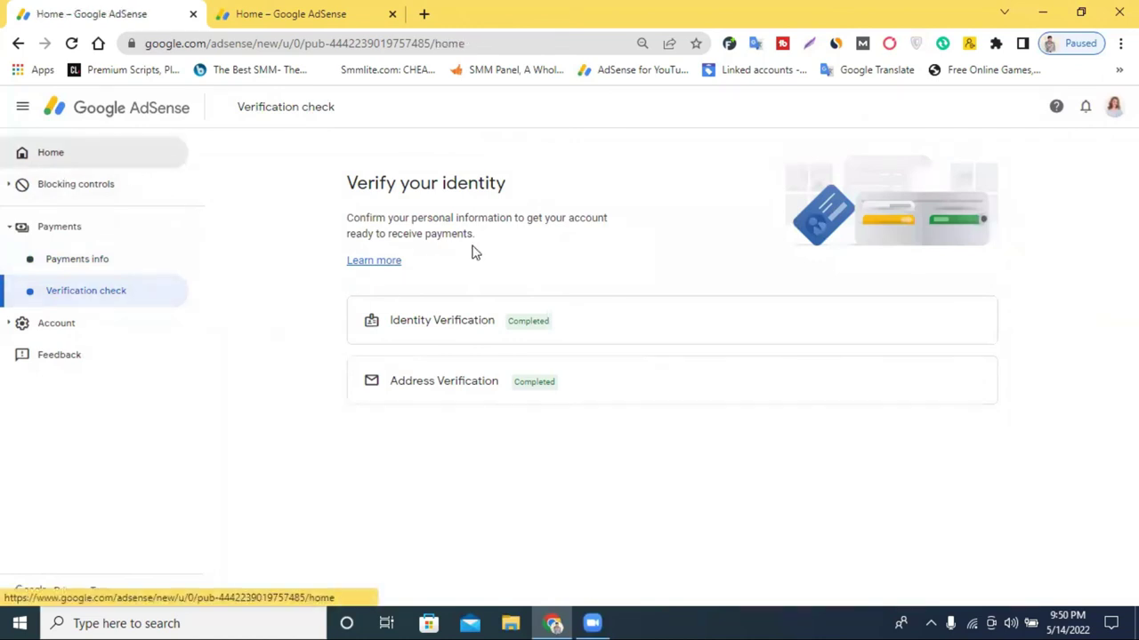
{"action": "left_click", "coordinate": [673, 332]}
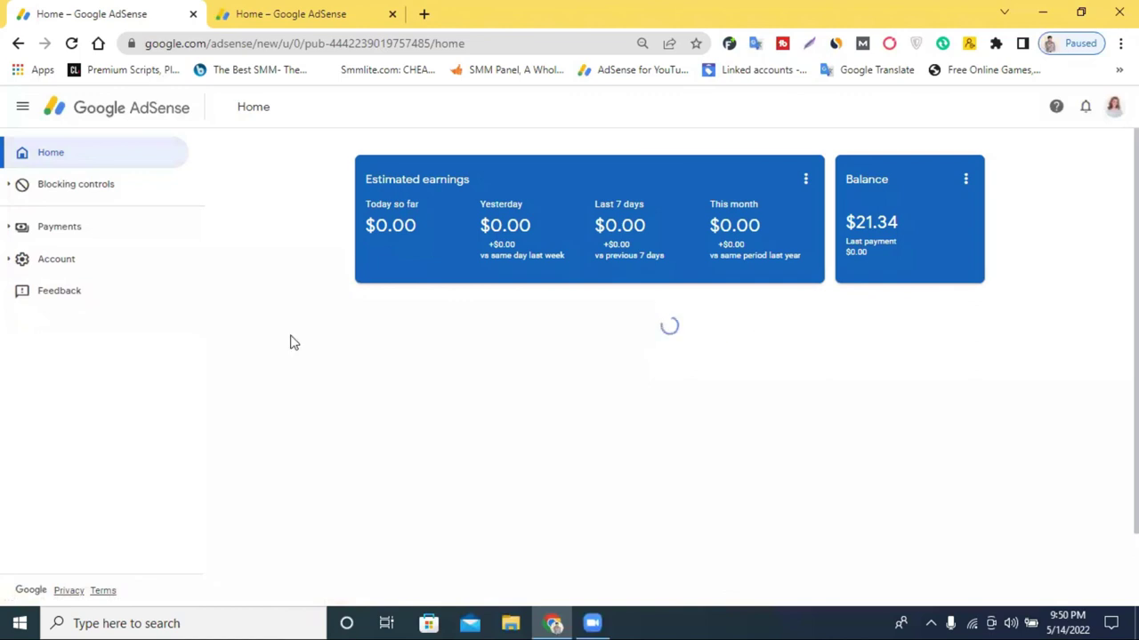
{"action": "scroll", "coordinate": [773, 371], "scroll_direction": "down", "scroll_amount": 3}
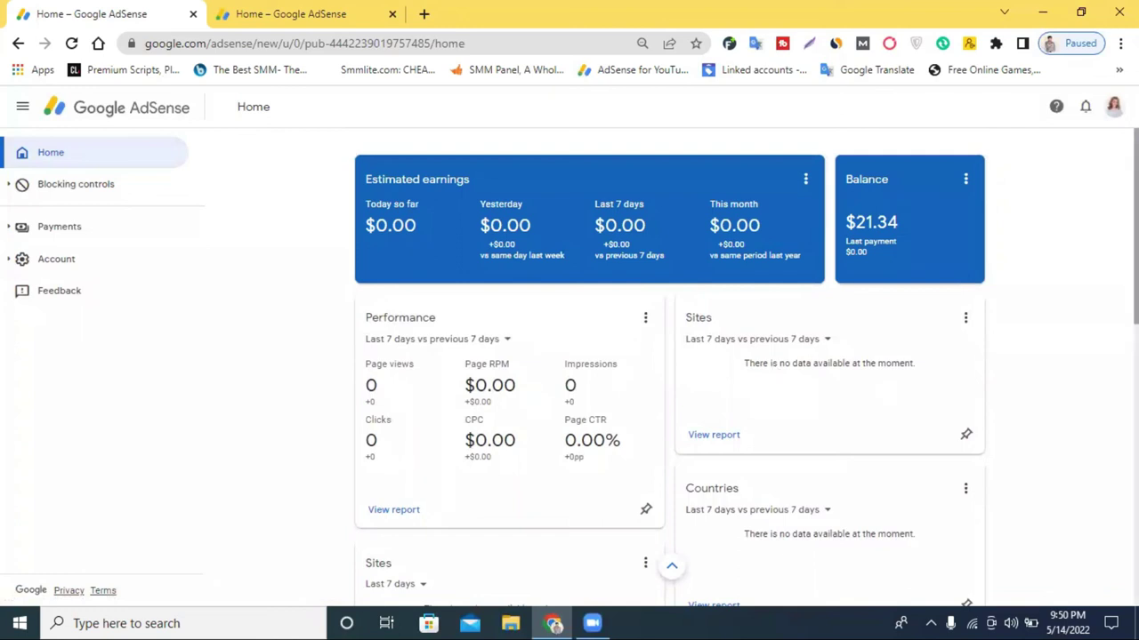
{"action": "scroll", "coordinate": [747, 365], "scroll_direction": "down", "scroll_amount": 1}
{"action": "scroll", "coordinate": [748, 364], "scroll_direction": "up", "scroll_amount": 1}
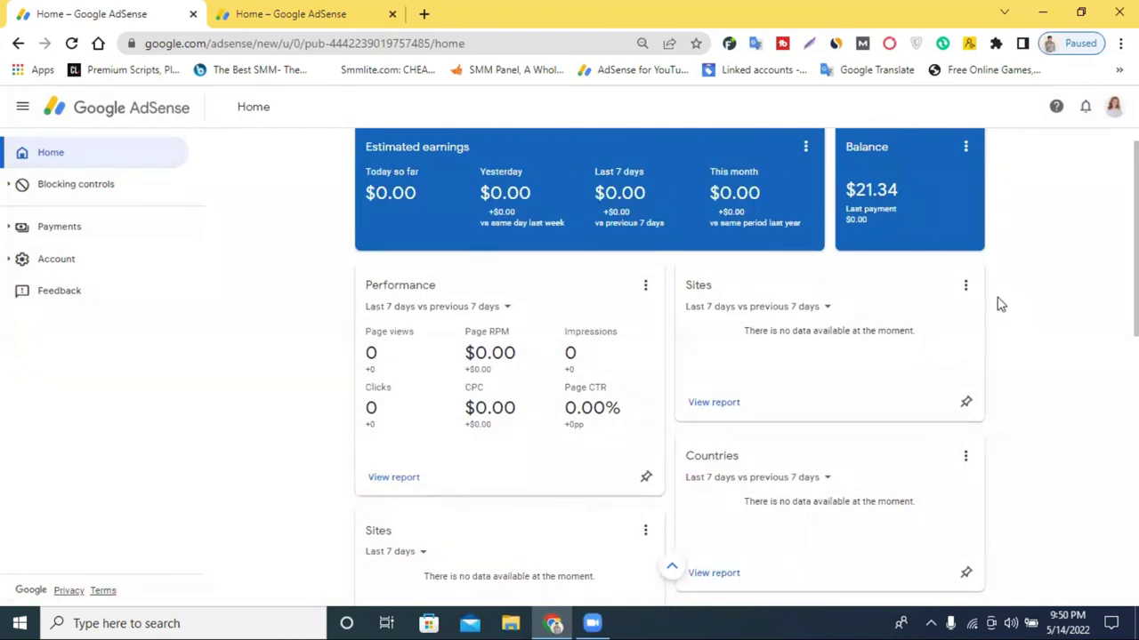
{"action": "scroll", "coordinate": [1076, 269], "scroll_direction": "down", "scroll_amount": 2}
{"action": "scroll", "coordinate": [1069, 307], "scroll_direction": "up", "scroll_amount": 2}
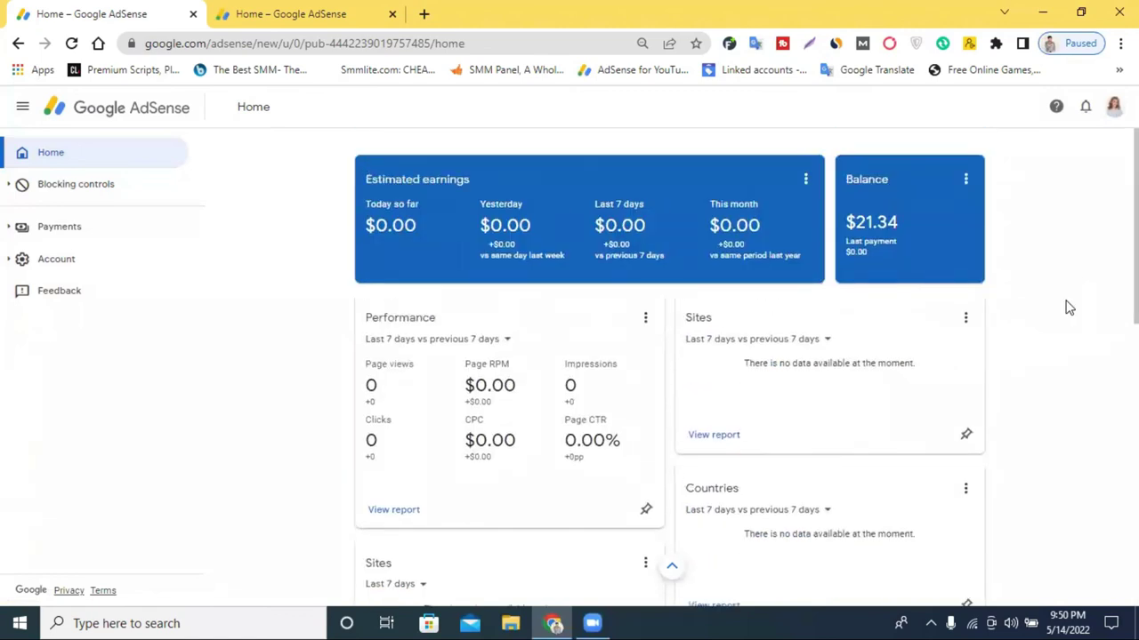